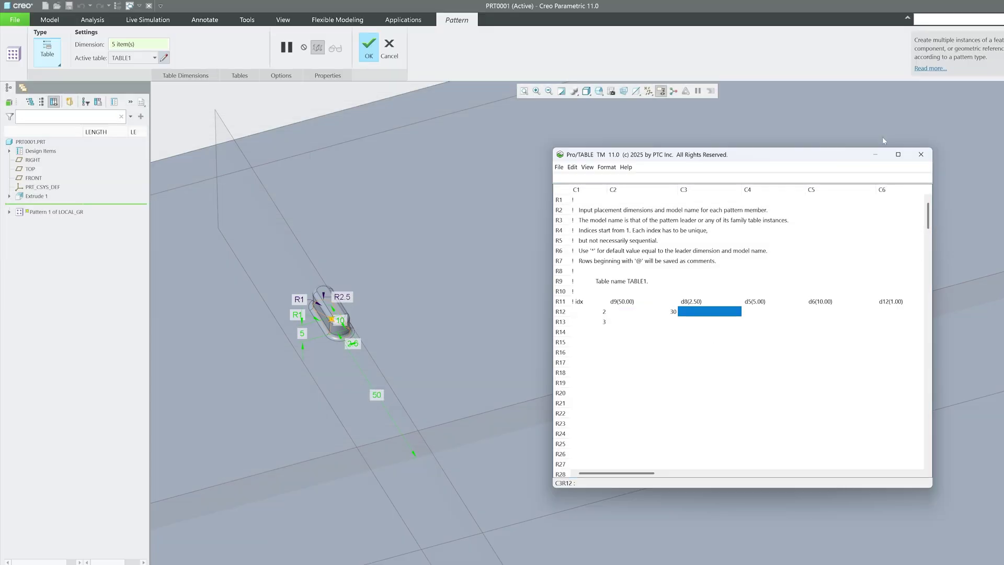
Enter instance 2 values 30, 15, 9 and 0.5 in the pattern table
text(30)
key(Return)
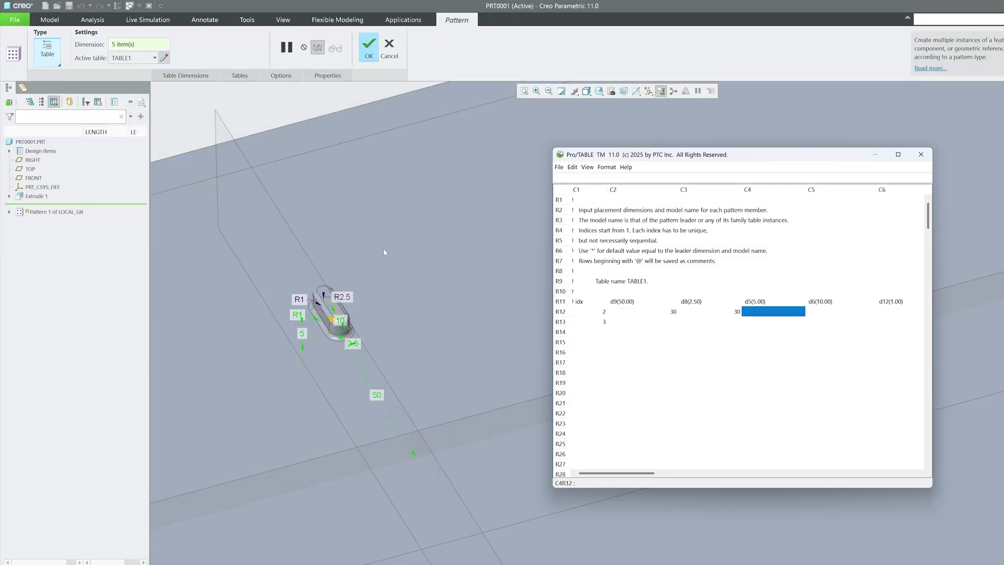
text(15)
key(Return)
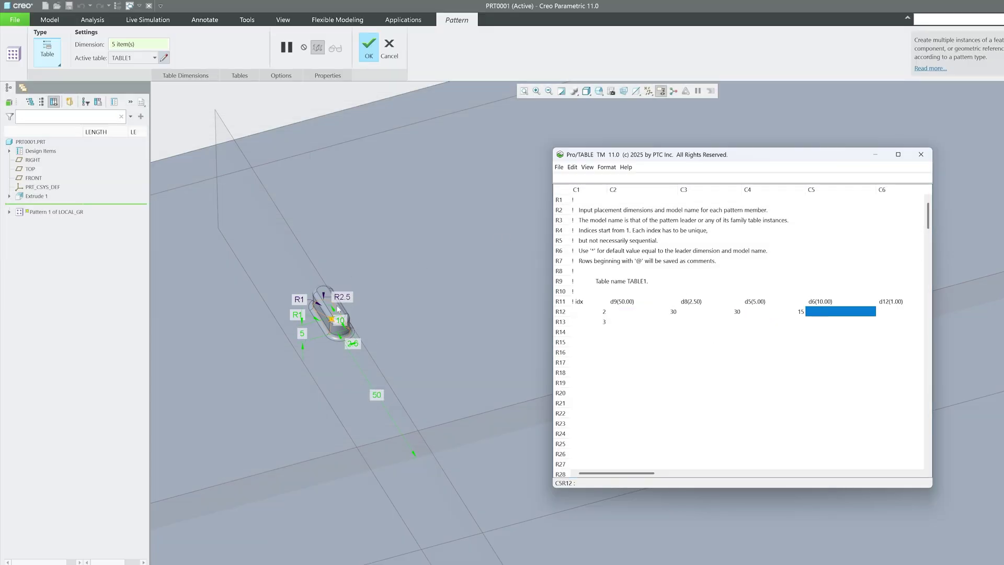
text(9)
key(Return)
text(0.5)
key(Return)
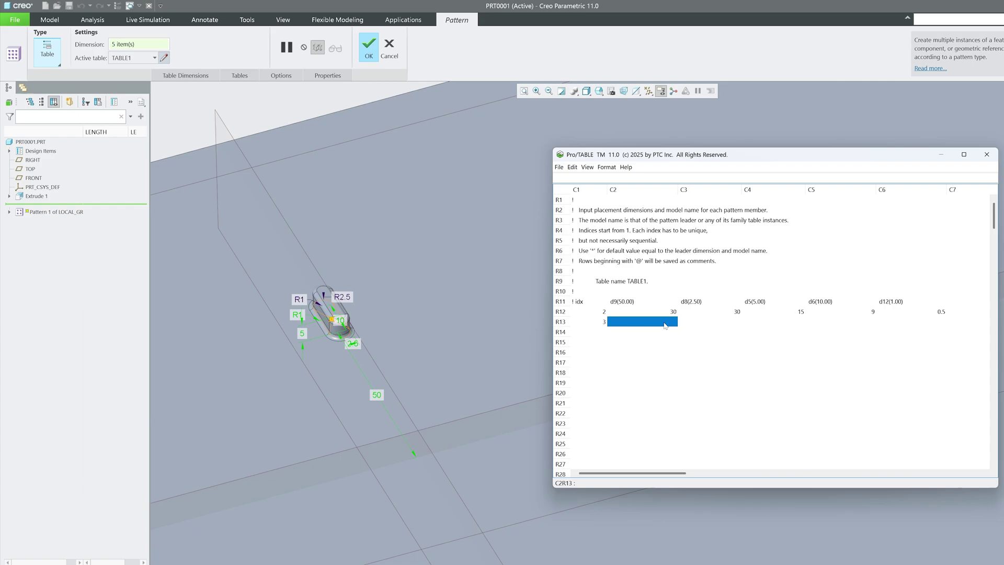
Enter instance 3 values -15, -30, 7 and 10, then close the table and finish the pattern
text(-15)
key(Return)
text(-30)
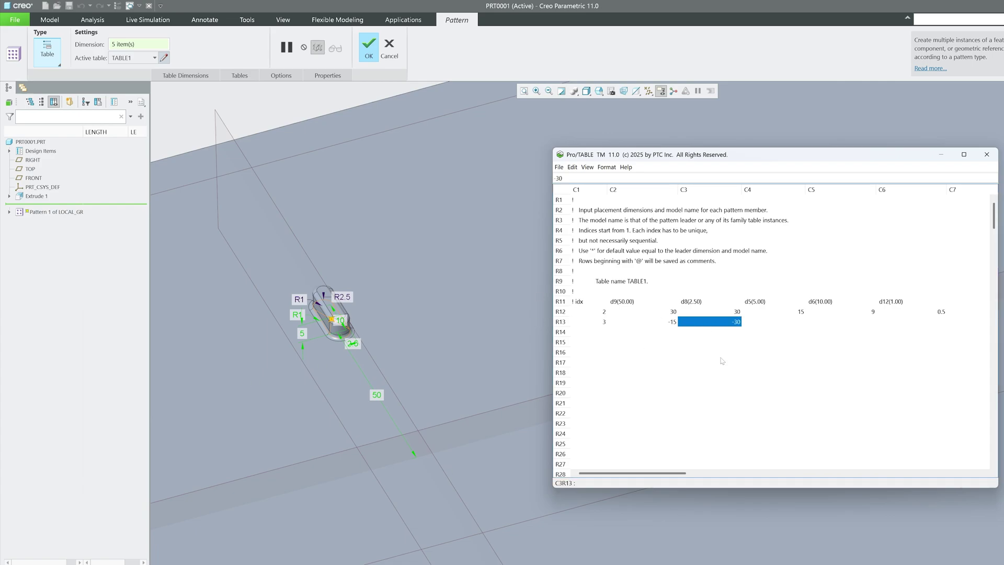
key(Return)
text(7)
key(Return)
text(10)
key(Return)
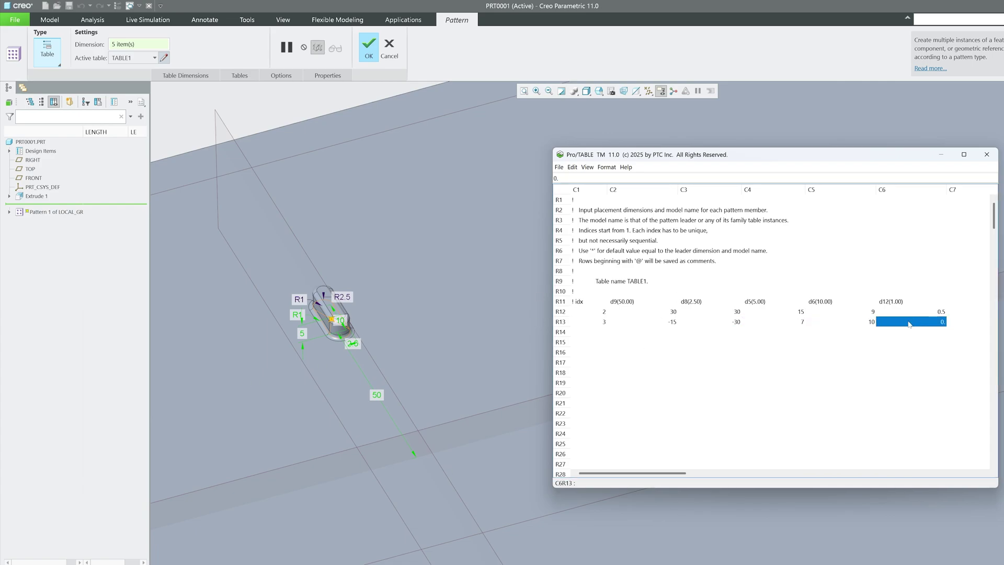
click(907, 382)
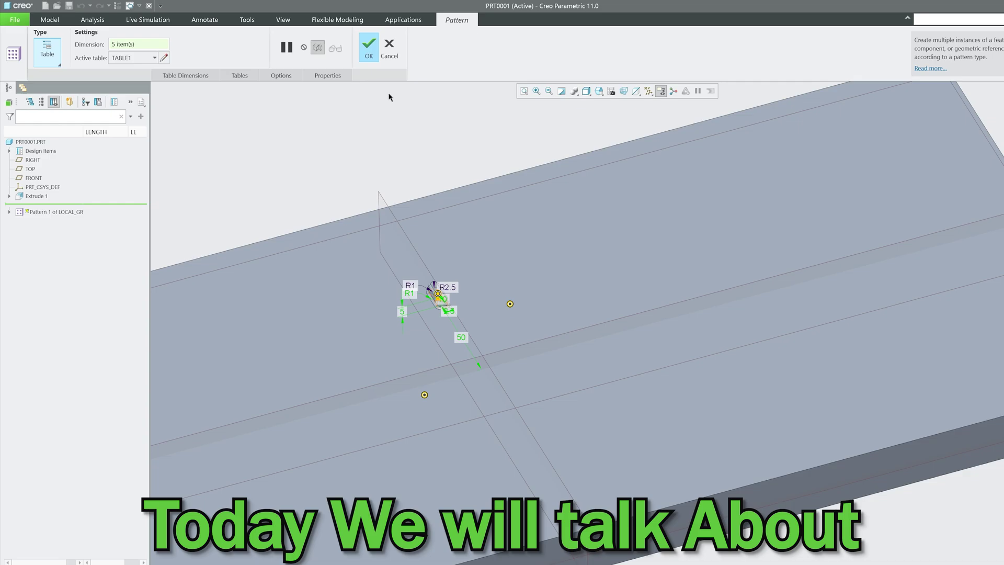
click(369, 46)
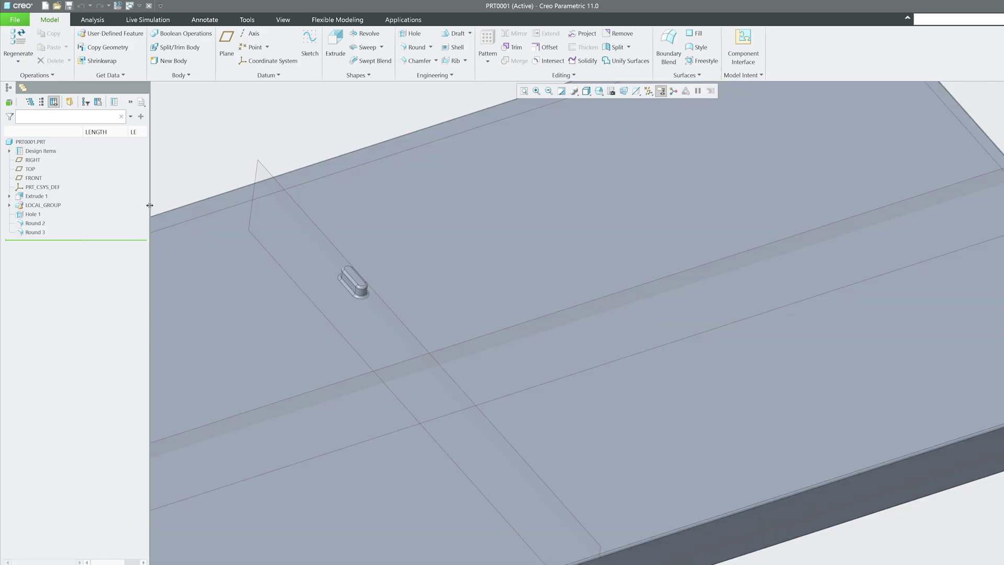
Select LOCAL_GROUP in the model tree, confirming it contains Extrude 2 and Round 1
click(51, 206)
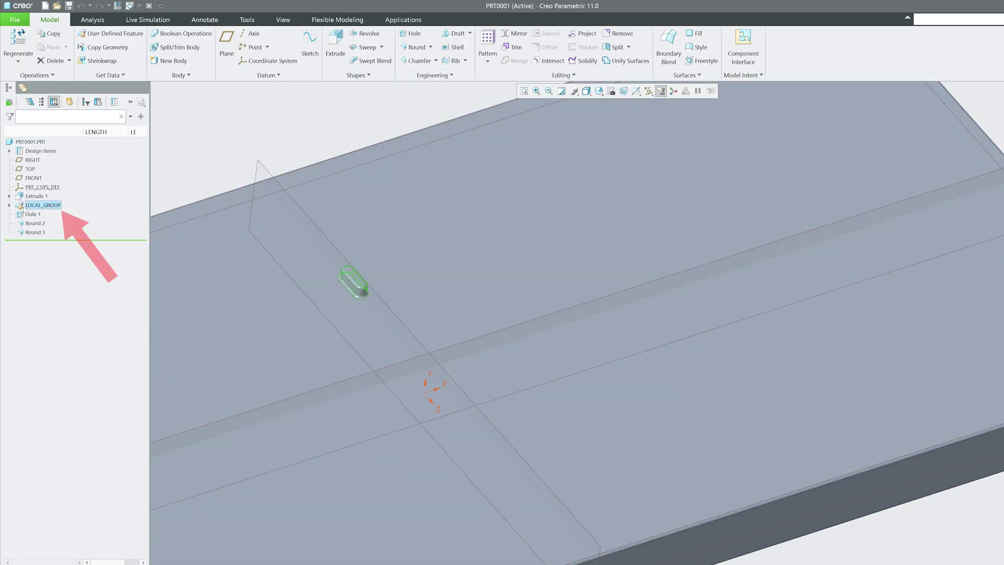
click(10, 205)
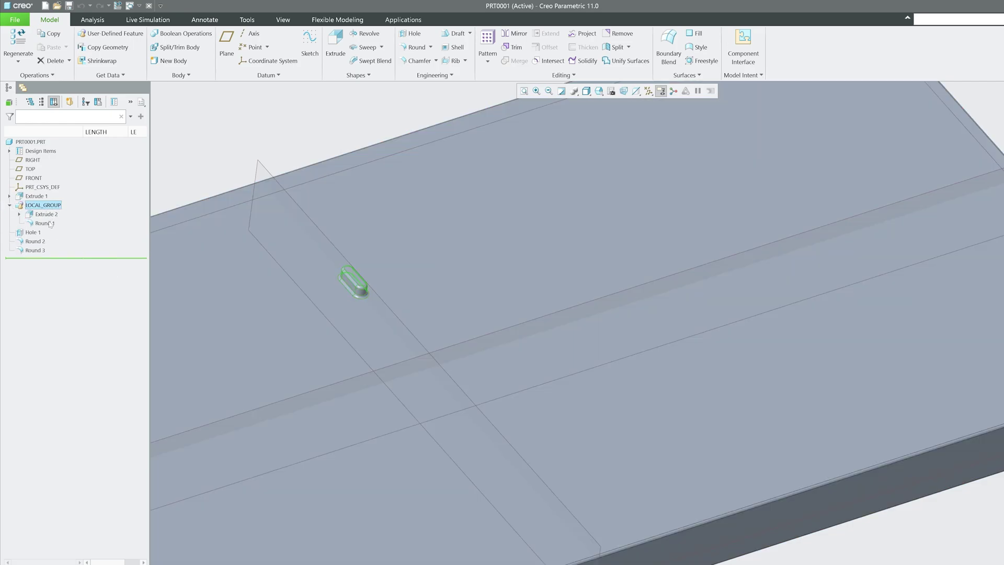
click(9, 206)
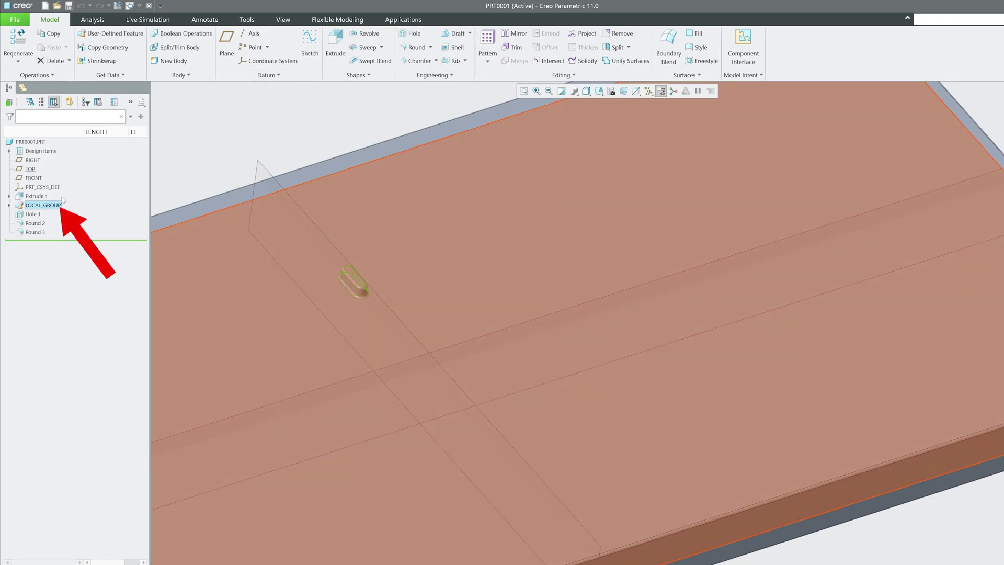
click(53, 205)
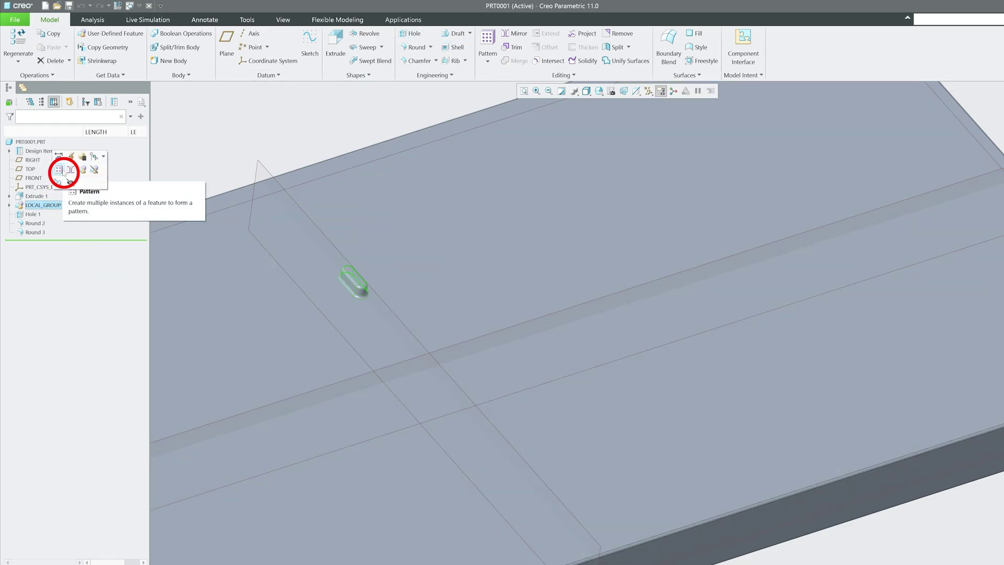
Start a pattern of LOCAL_GROUP from the Model tab and set its type to Table
click(59, 170)
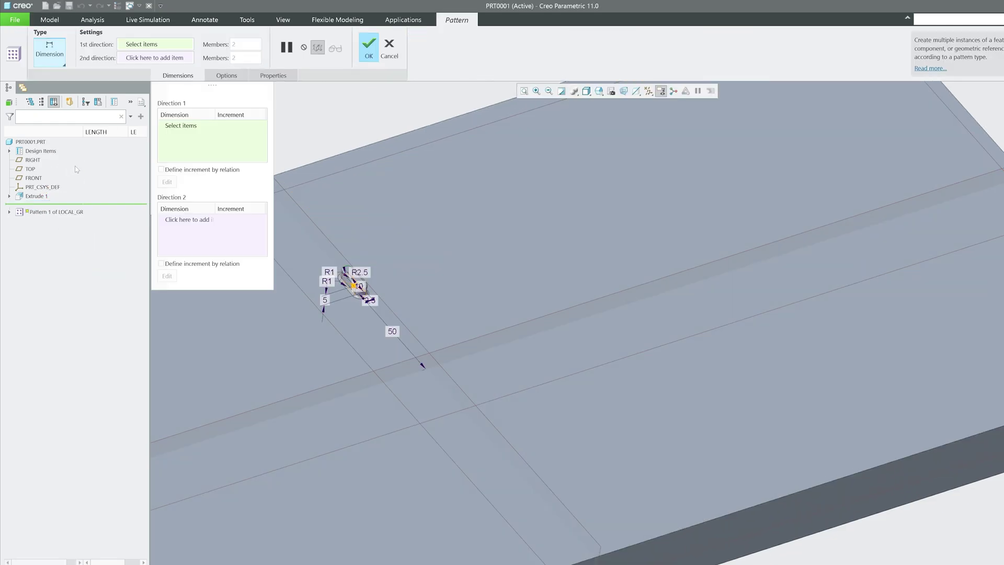
click(389, 47)
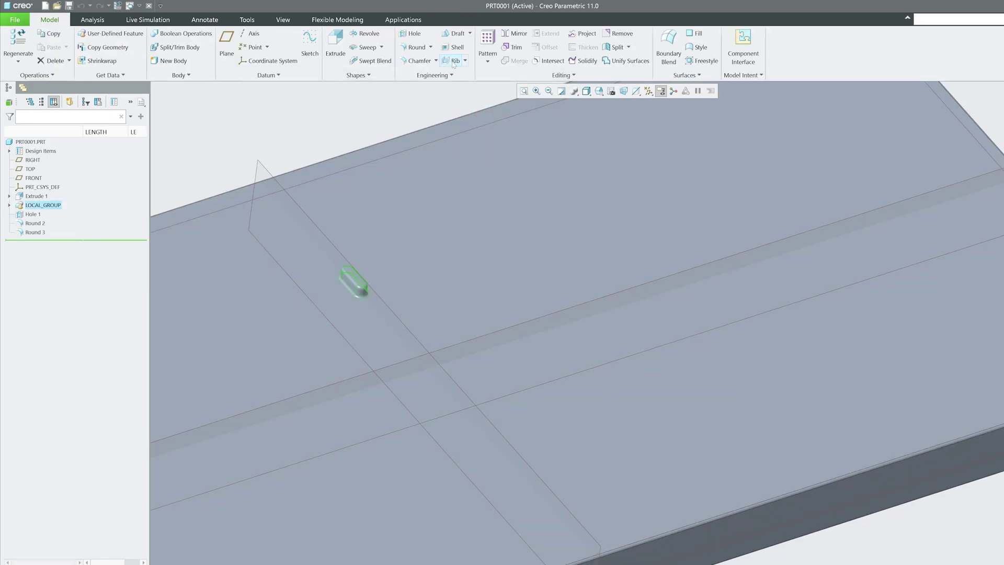
click(492, 56)
click(491, 76)
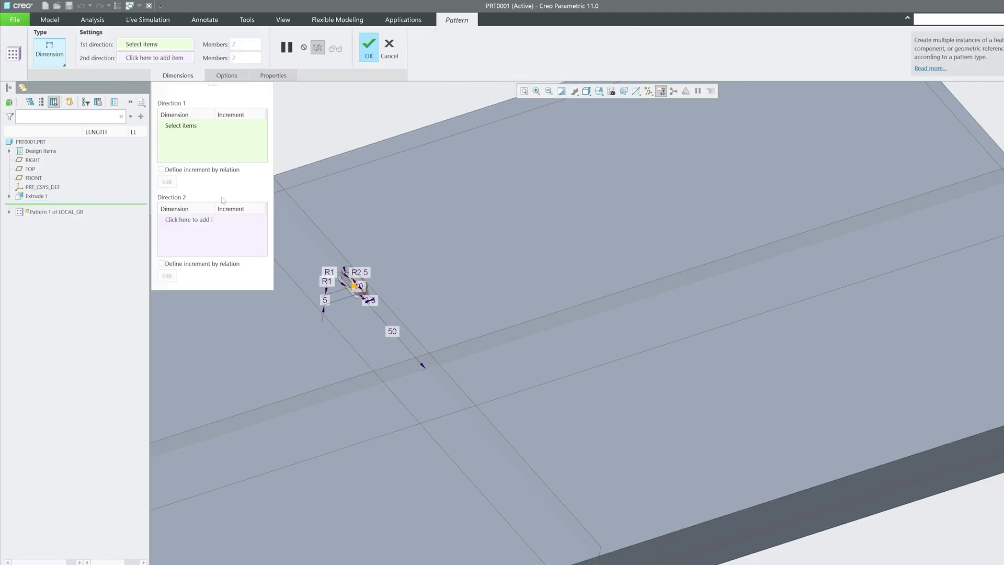
click(54, 62)
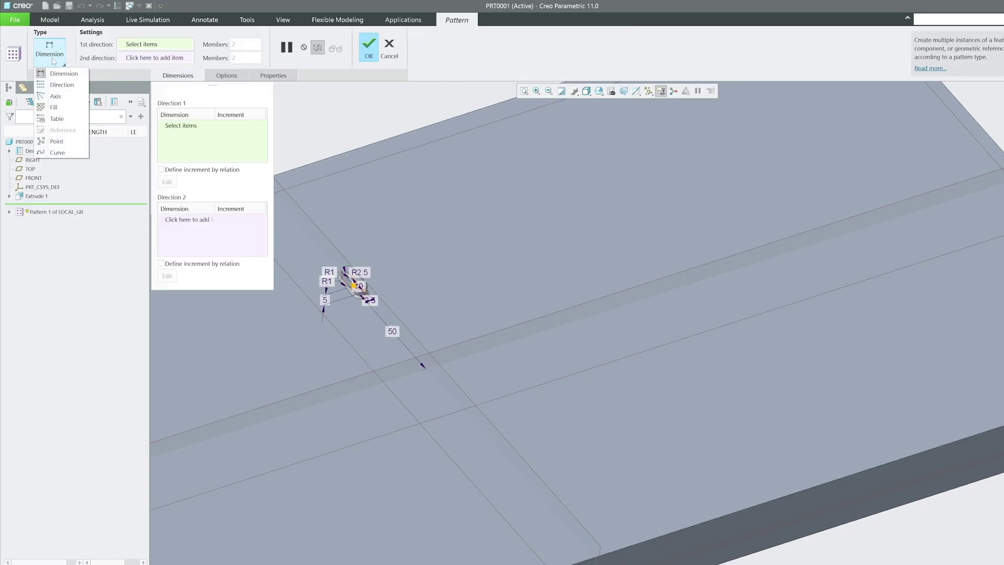
click(58, 119)
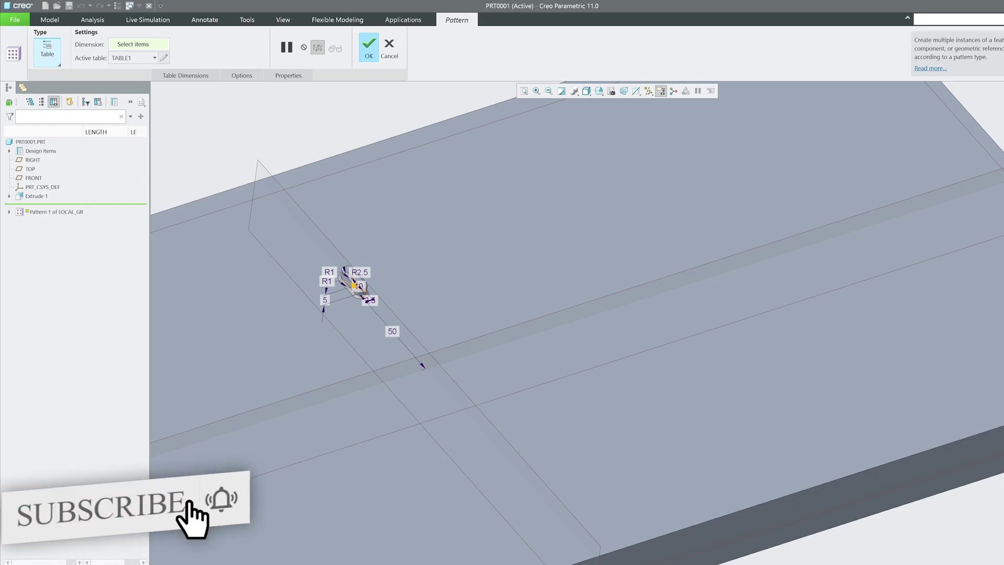
Add the 50 position and 2.5 dimensions to TABLE1
middle_drag(486, 345, 493, 287)
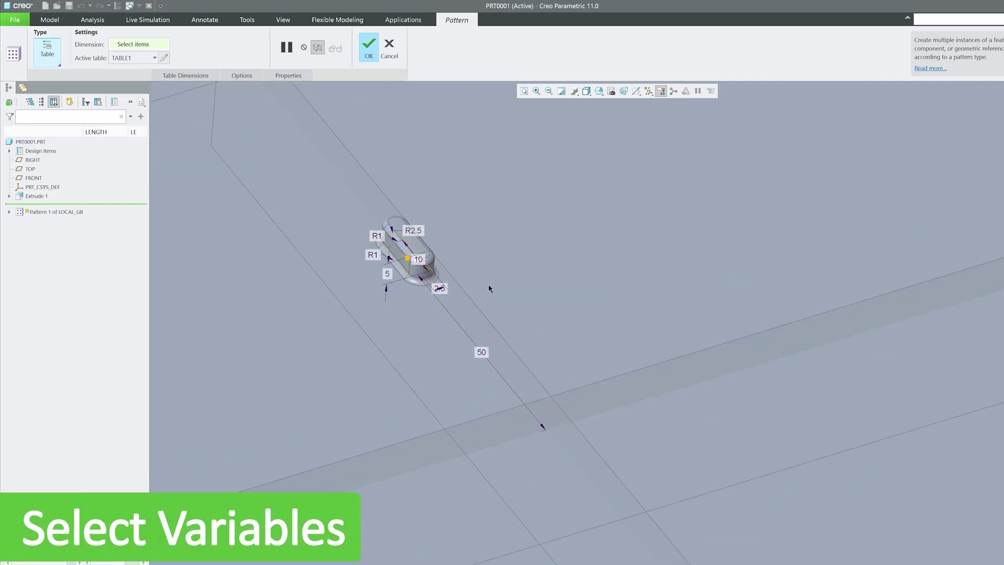
click(485, 354)
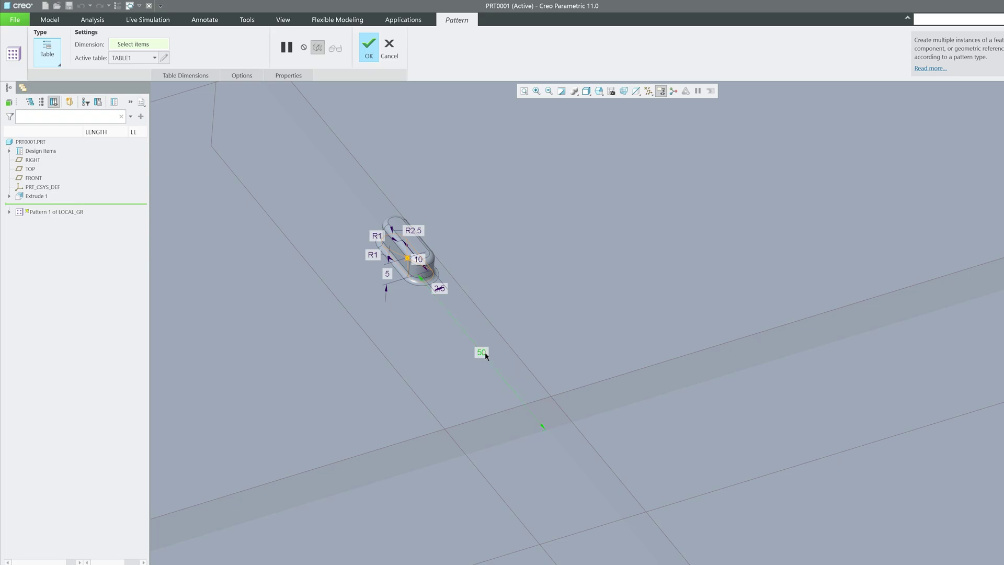
ctrl+click(443, 289)
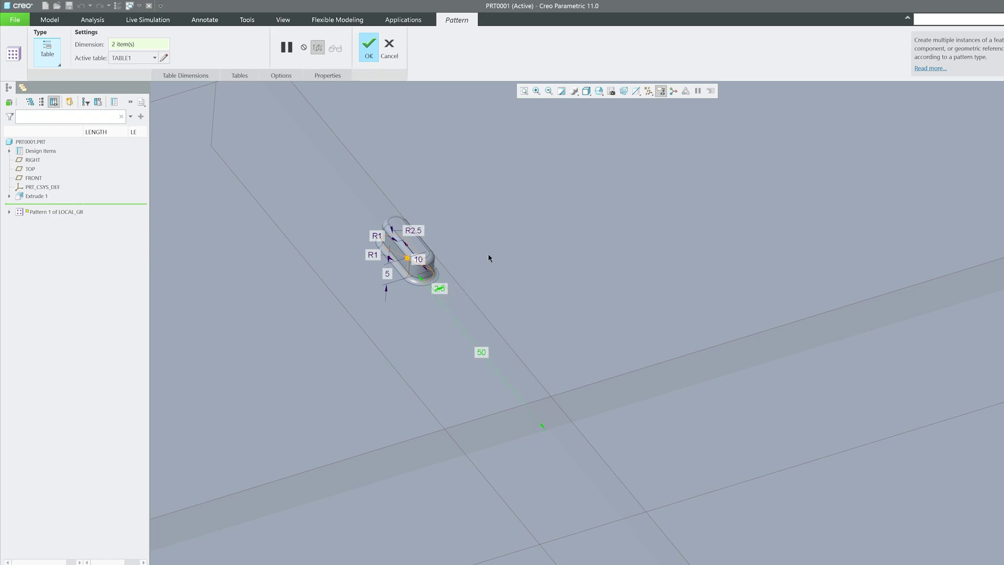
scroll(489, 258, up, 3)
scroll(431, 324, down, 3)
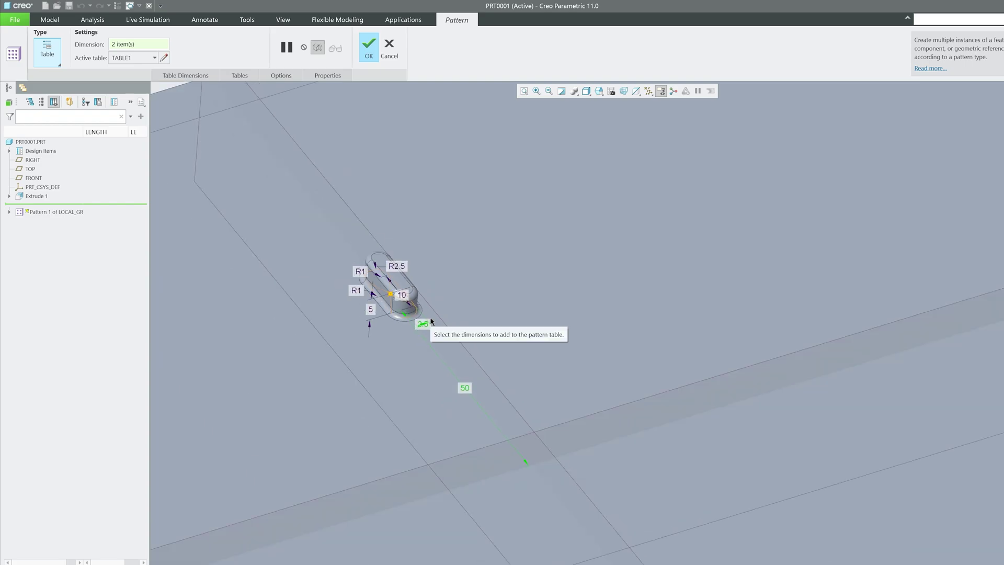
Add the 5 height, 10 and lower R1 round radius dimensions to TABLE1
mouse_move(431, 324)
middle_down()
mouse_move(434, 362)
mouse_move(329, 205)
mouse_move(246, 135)
mouse_move(239, 111)
mouse_move(312, 193)
middle_up()
scroll(334, 221, up, 4)
scroll(383, 361, up, 1)
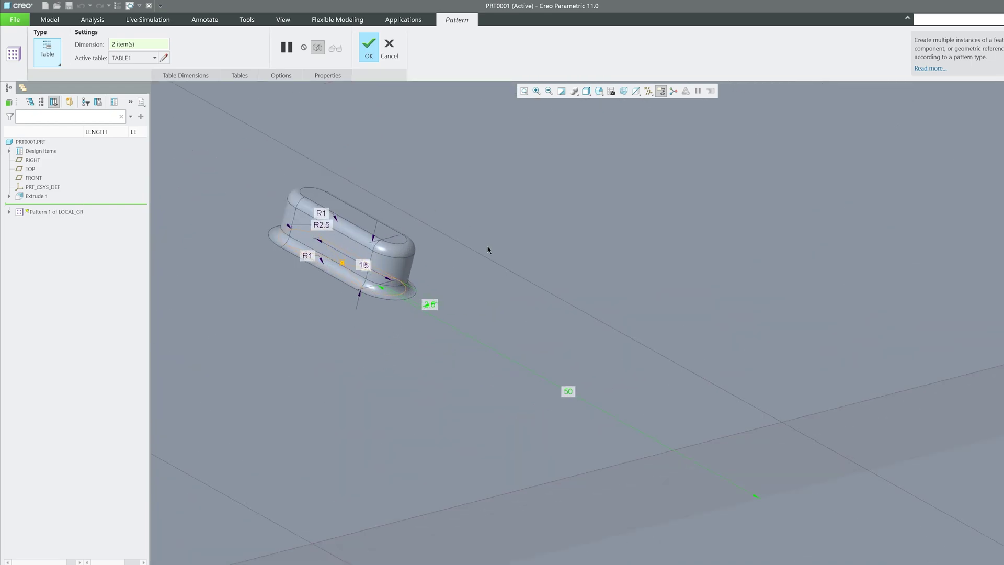
mouse_move(481, 231)
middle_down()
mouse_move(471, 210)
mouse_move(445, 211)
middle_up()
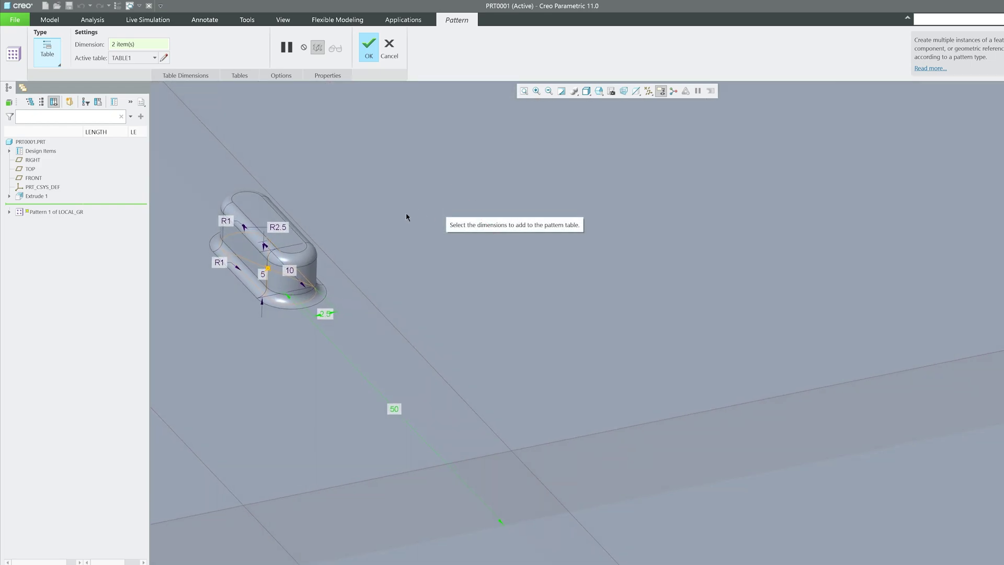
click(264, 276)
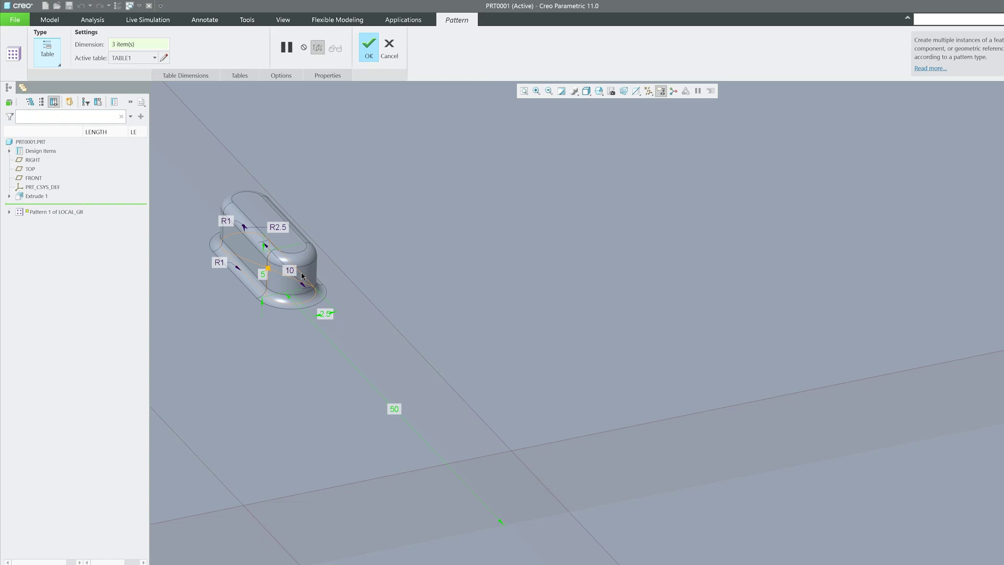
click(291, 272)
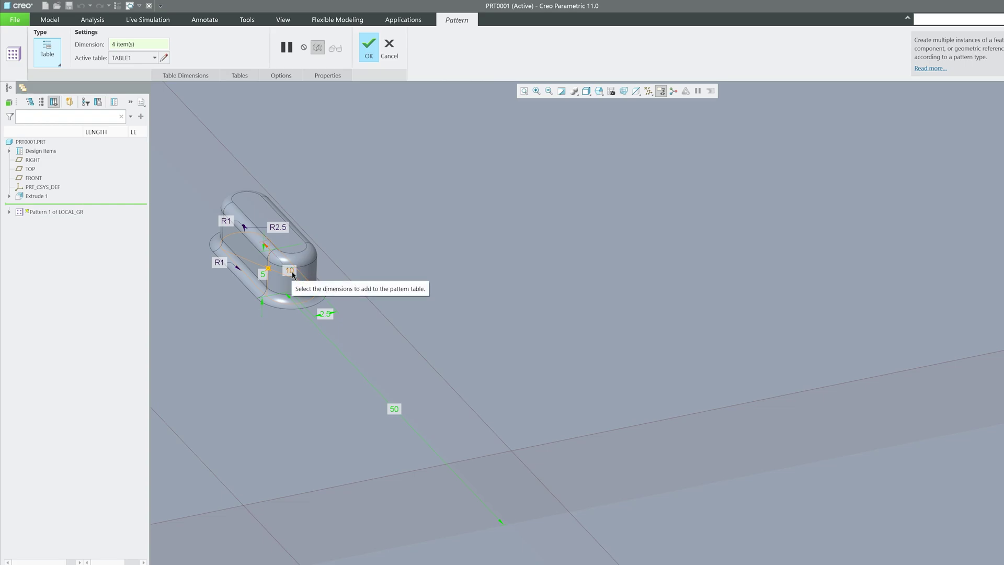
scroll(382, 251, down, 2)
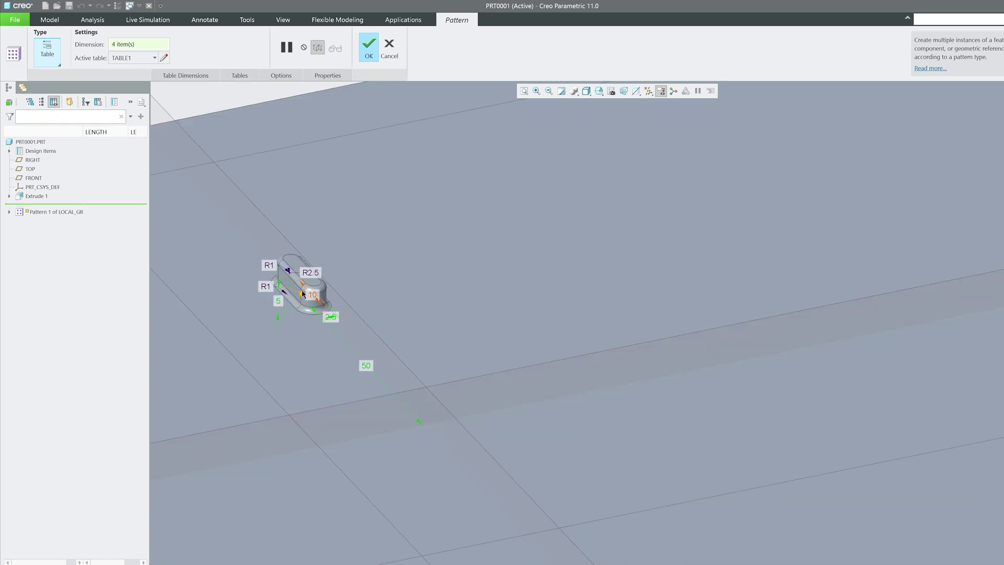
click(265, 288)
scroll(272, 304, up, 3)
scroll(296, 317, down, 3)
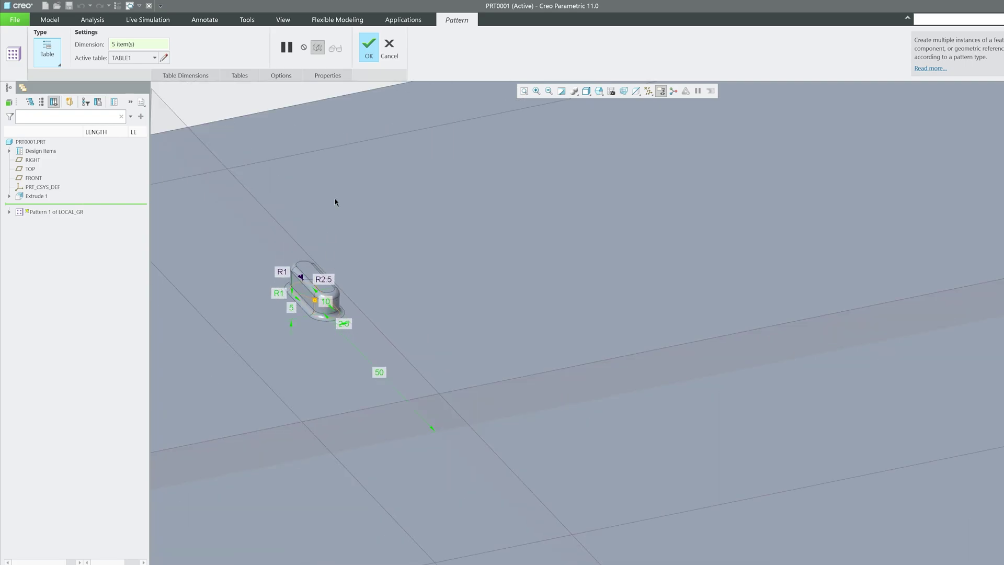
middle_drag(378, 254, 386, 355)
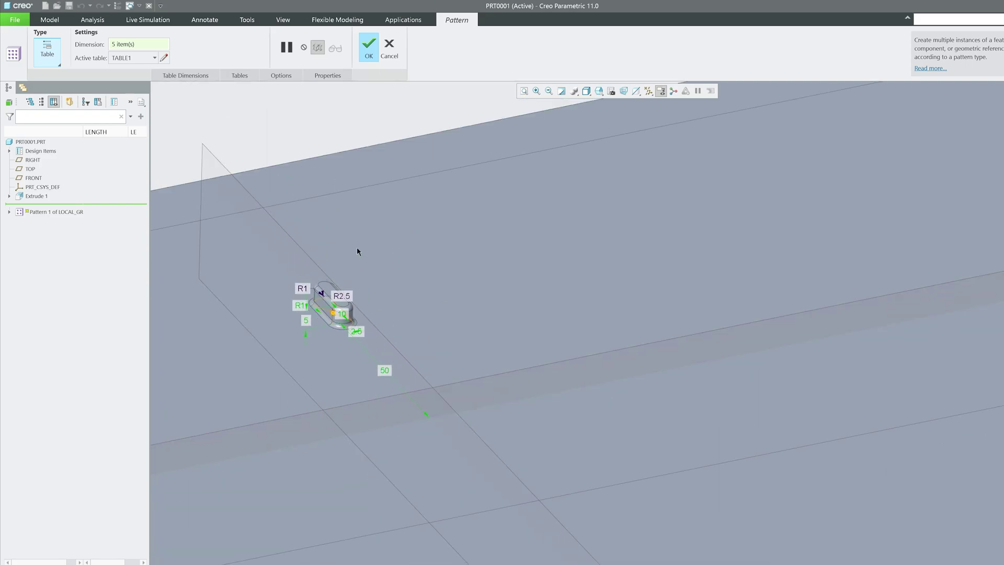
middle_drag(296, 155, 293, 155)
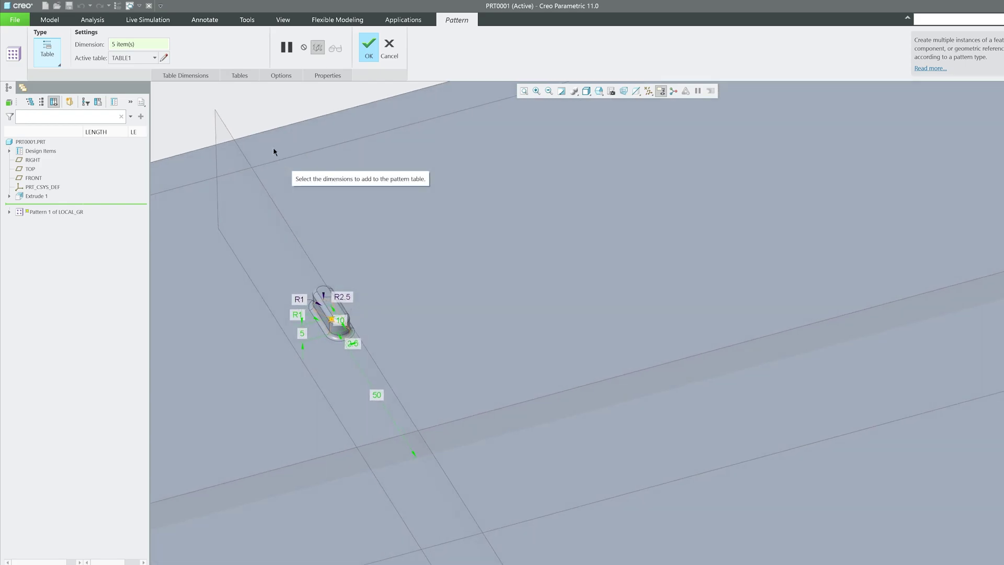
Open TABLE1 in Pro/TABLE, add instance rows 2 and 3, and reposition the table window
click(164, 58)
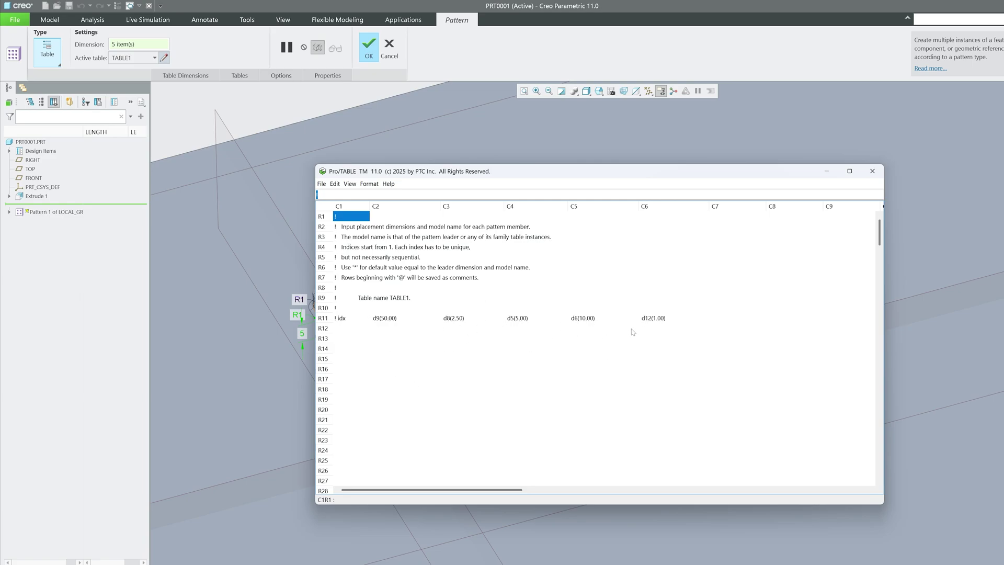
click(351, 328)
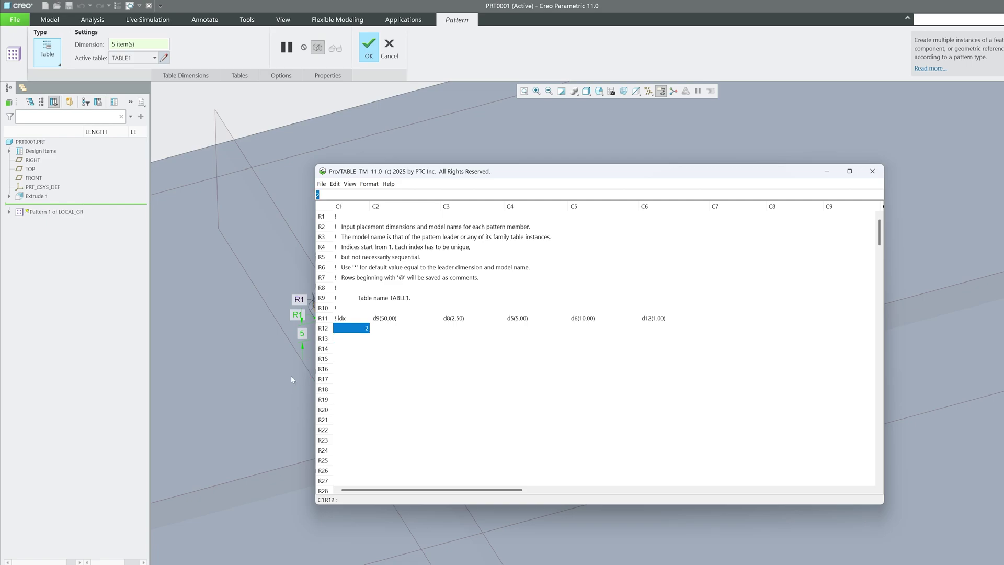
key(Return)
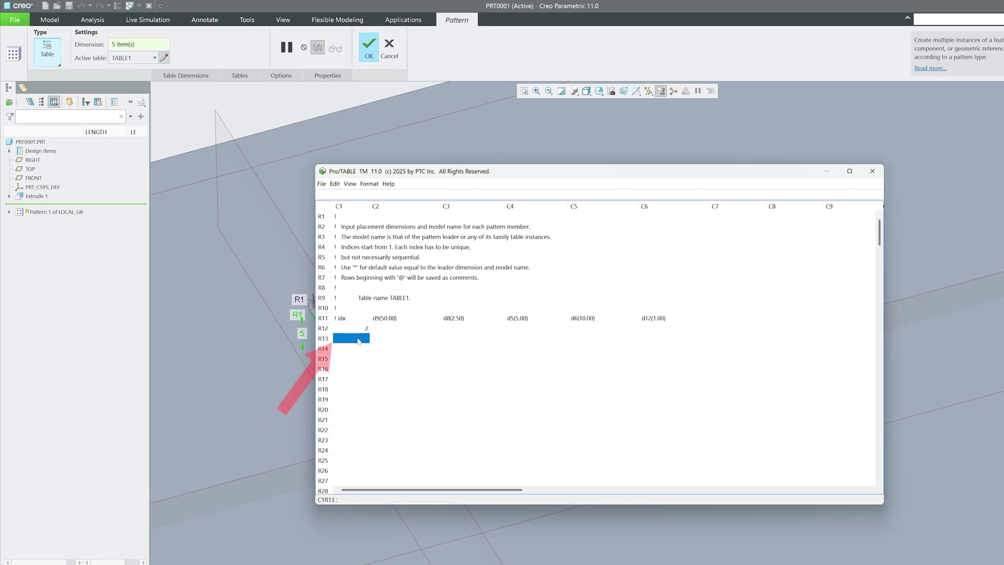
text(33)
click(402, 328)
drag(523, 171, 571, 154)
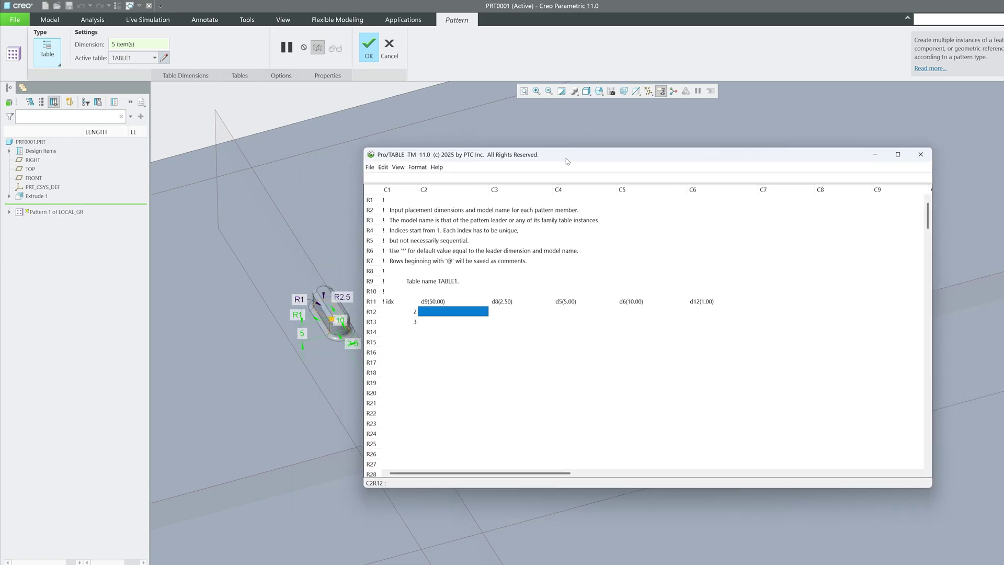
drag(362, 160, 554, 185)
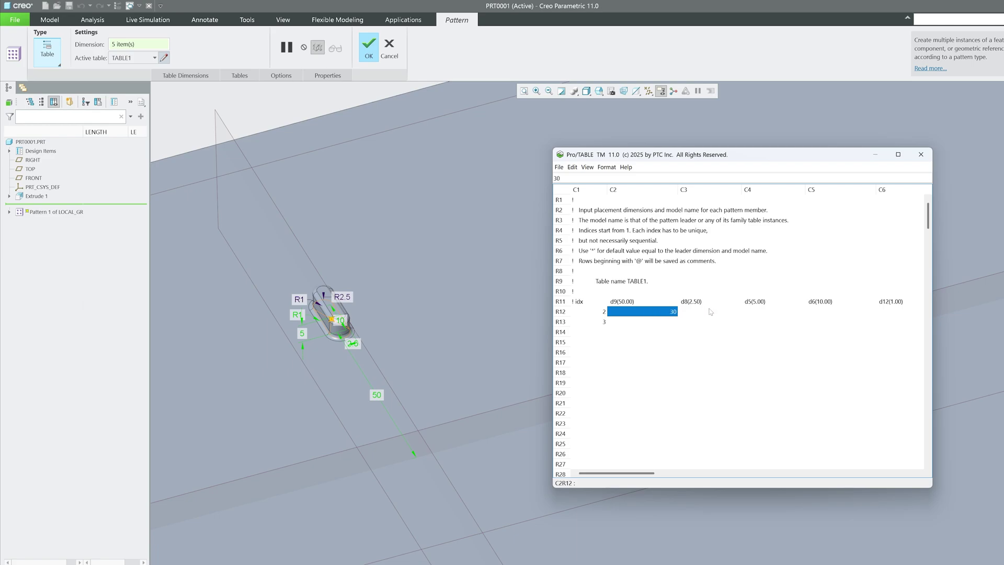
Enter instance 2 values d9 30, d8 30 and d5 15
text(0)
key(Tab)
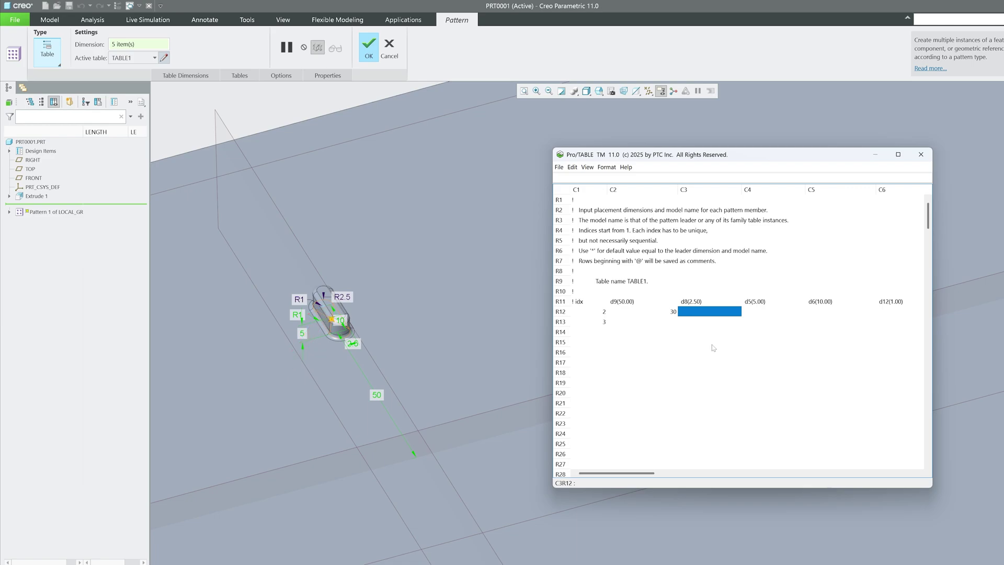
text(30)
click(786, 314)
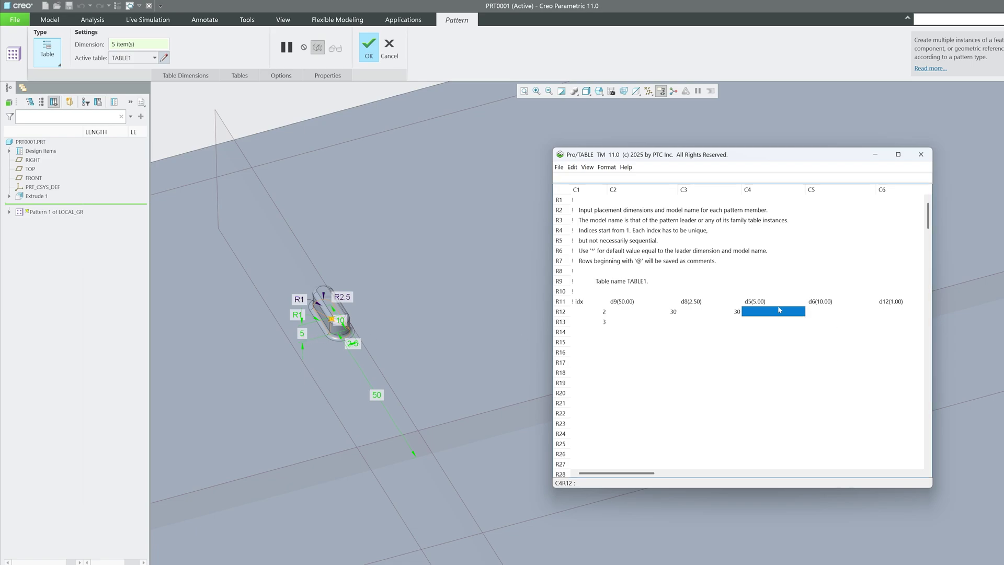
text(15)
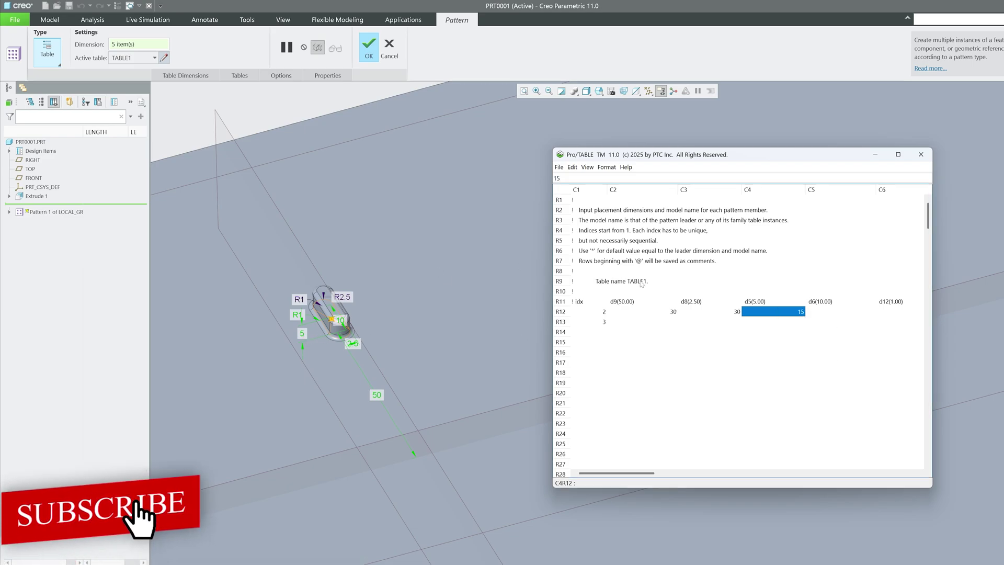
click(843, 313)
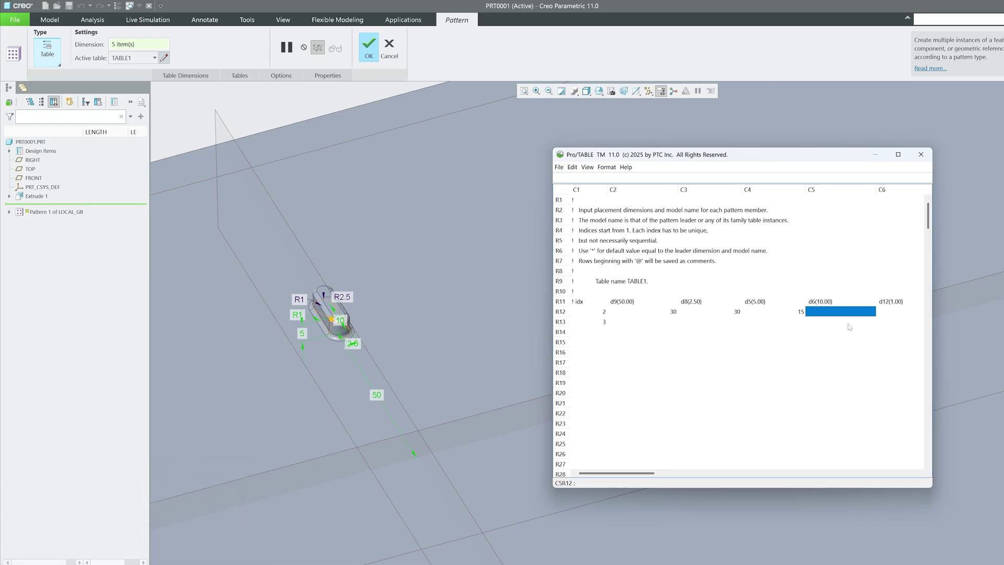
Enter instance 2 values d6 9 and d12 0.5, widening the table window
text(12)
key(BackSpace)
key(BackSpace)
text(9)
click(902, 313)
text(0)
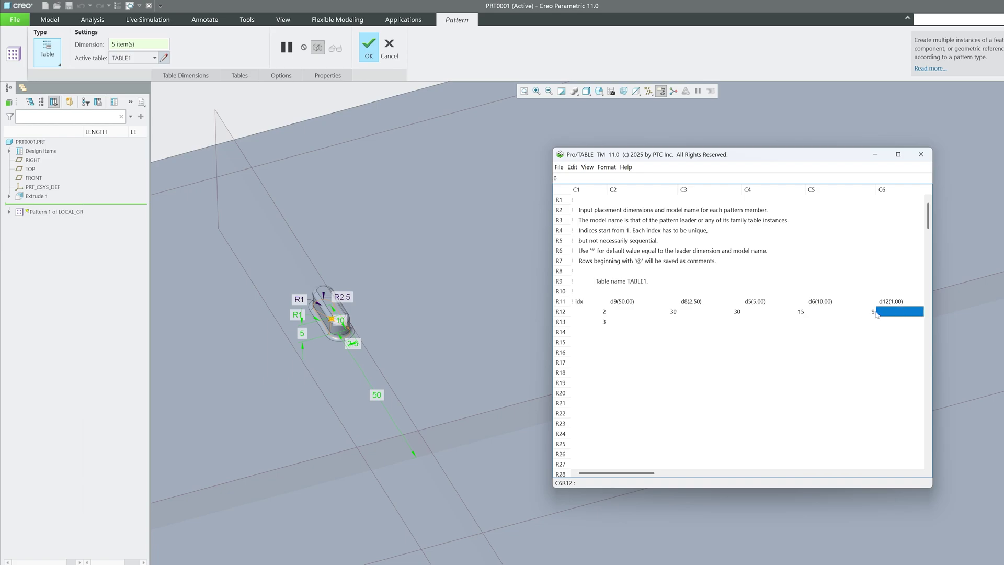
text(.5)
drag(934, 353, 998, 353)
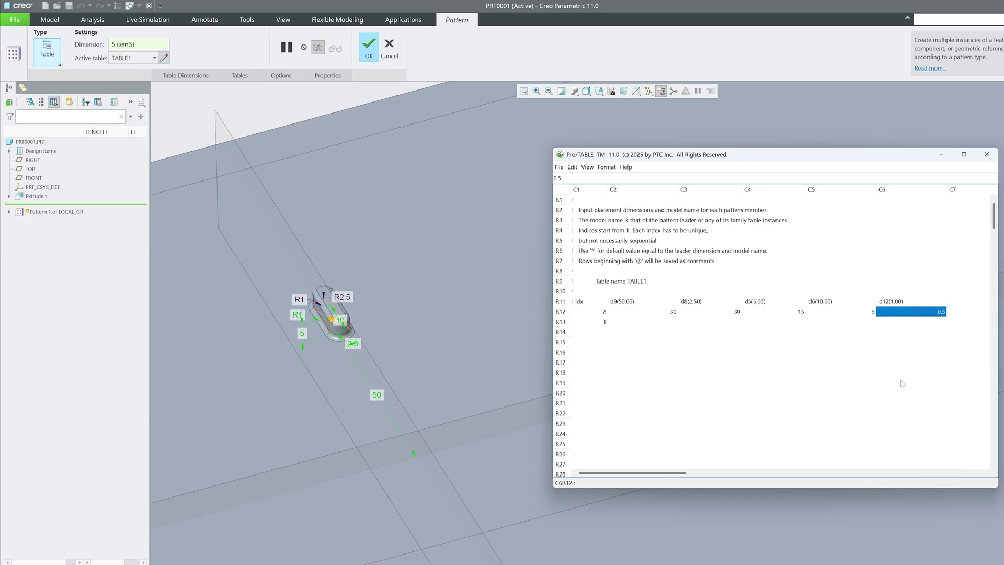
click(642, 335)
click(650, 323)
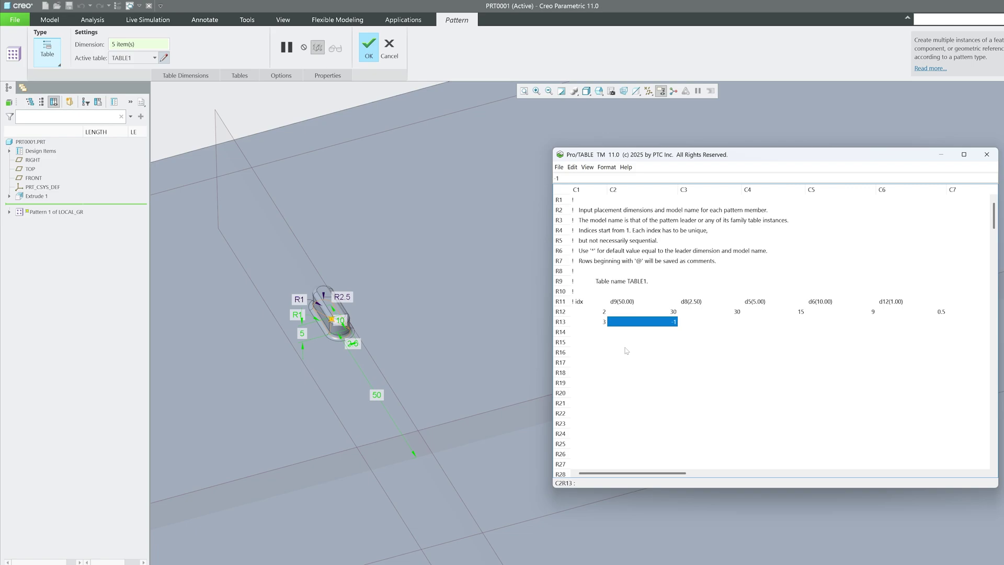
Fill instance 3 with d9 -15, d8 -30, d5 7, d6 10 and d12 0.6
click(707, 327)
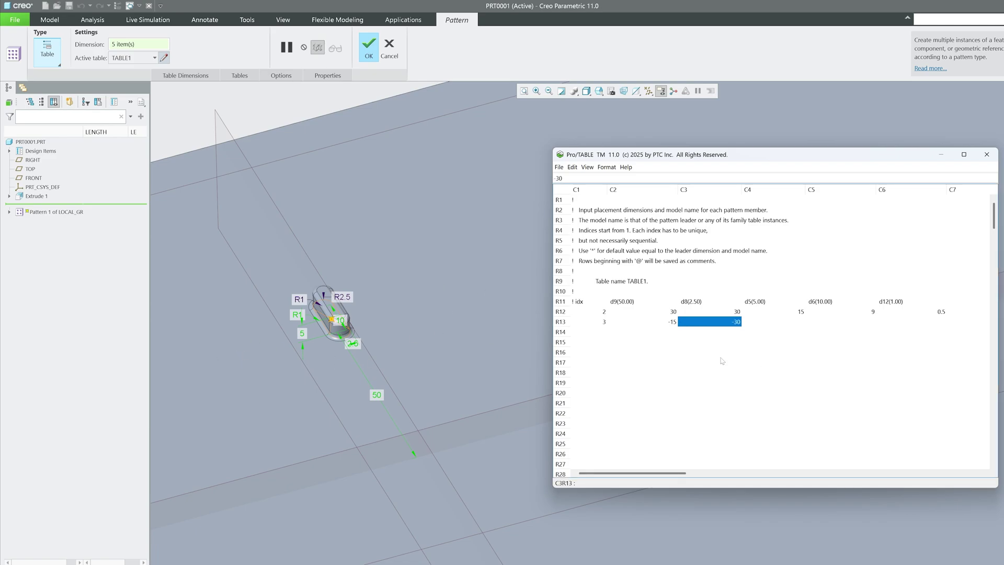
key(Return)
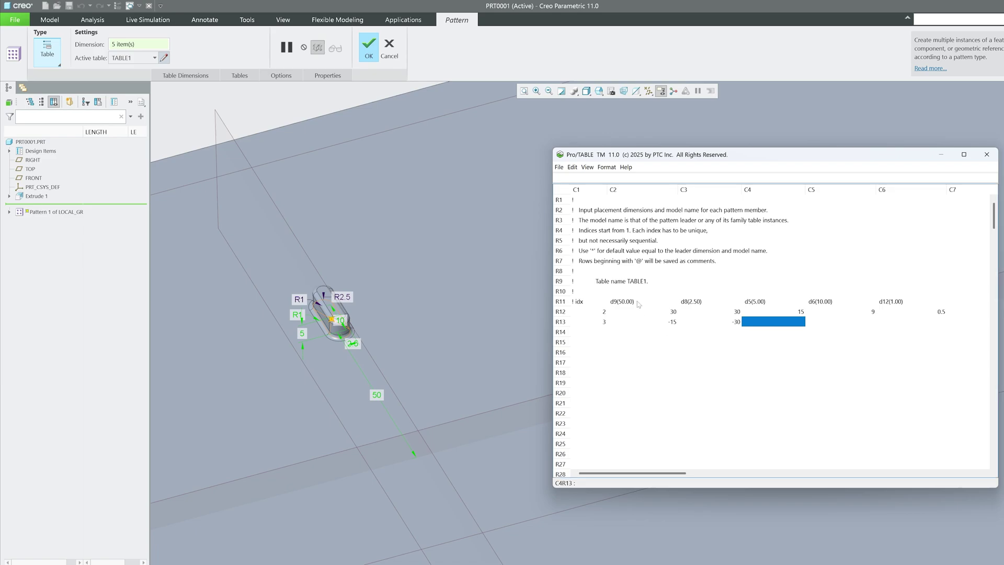
key(Return)
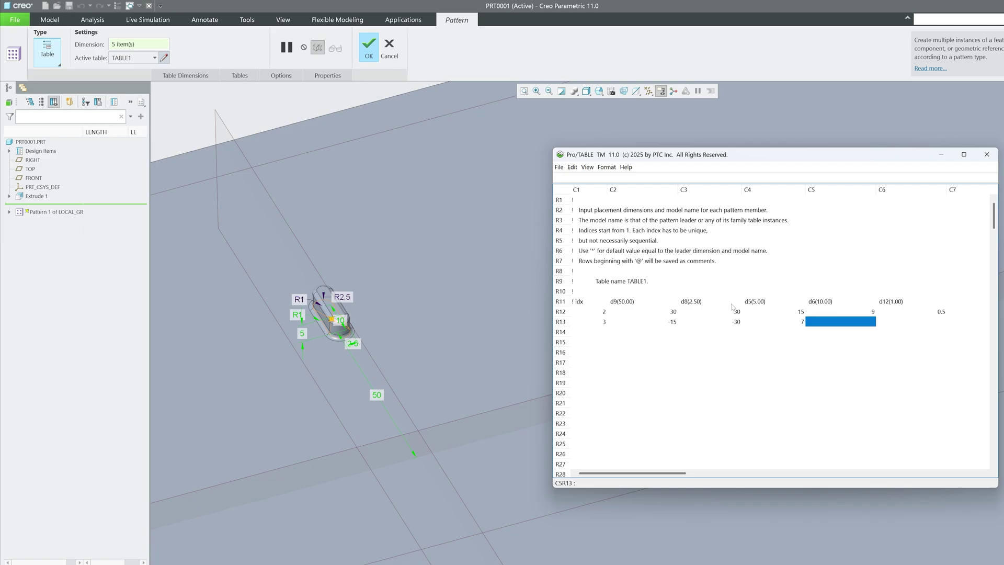
text(10)
click(909, 324)
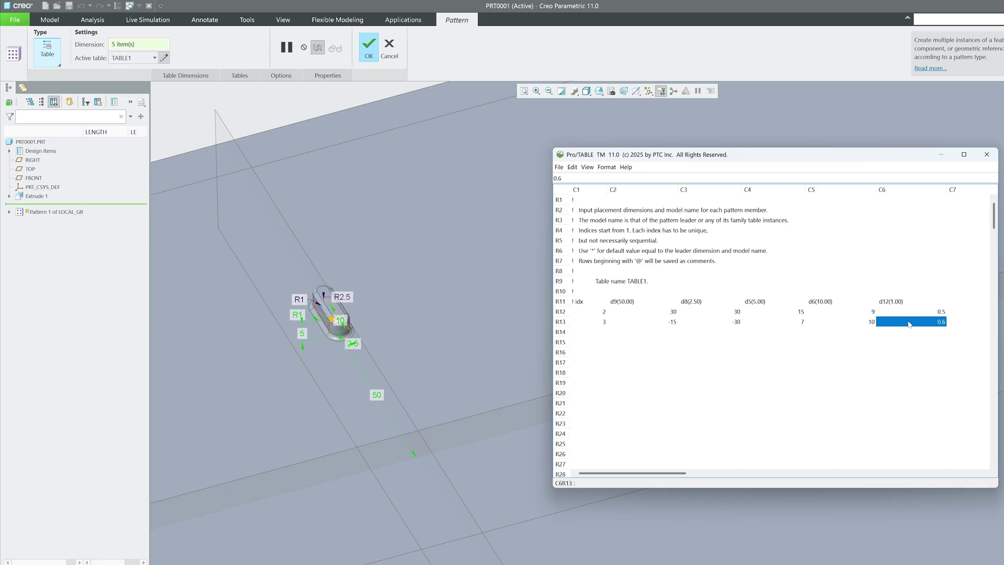
click(877, 381)
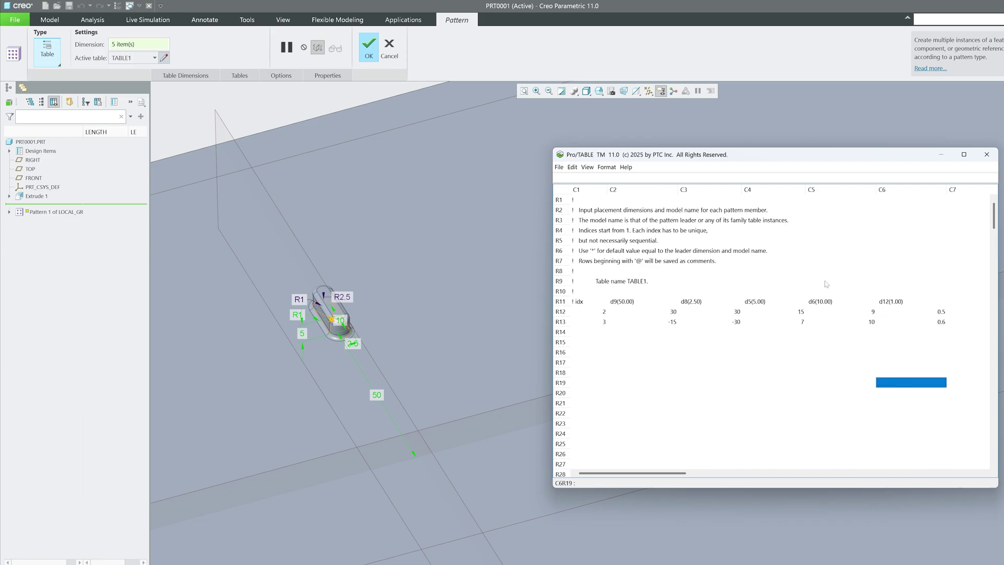
Close the table editor, apply the pattern, and view the three bosses
click(986, 156)
scroll(549, 269, down, 3)
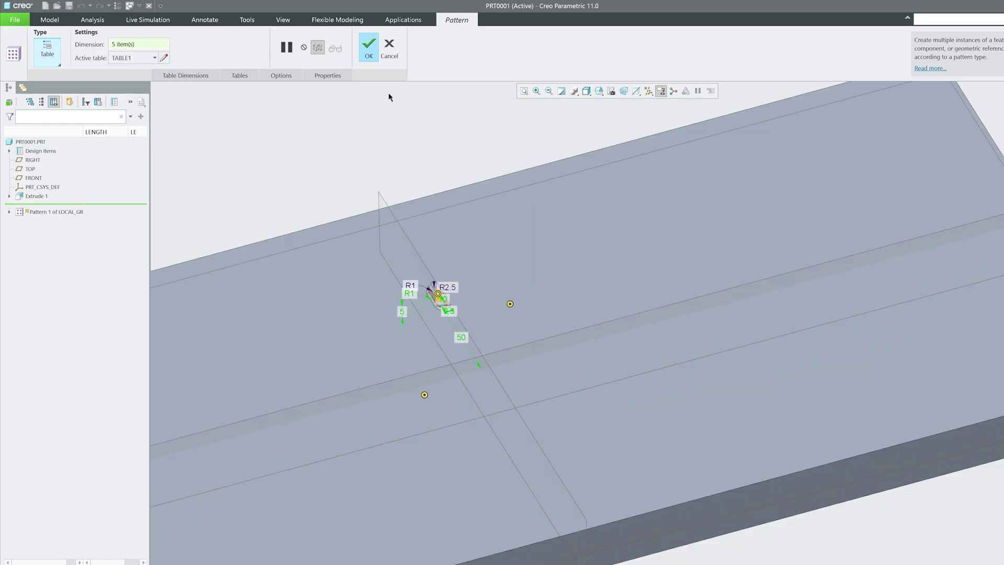
click(370, 49)
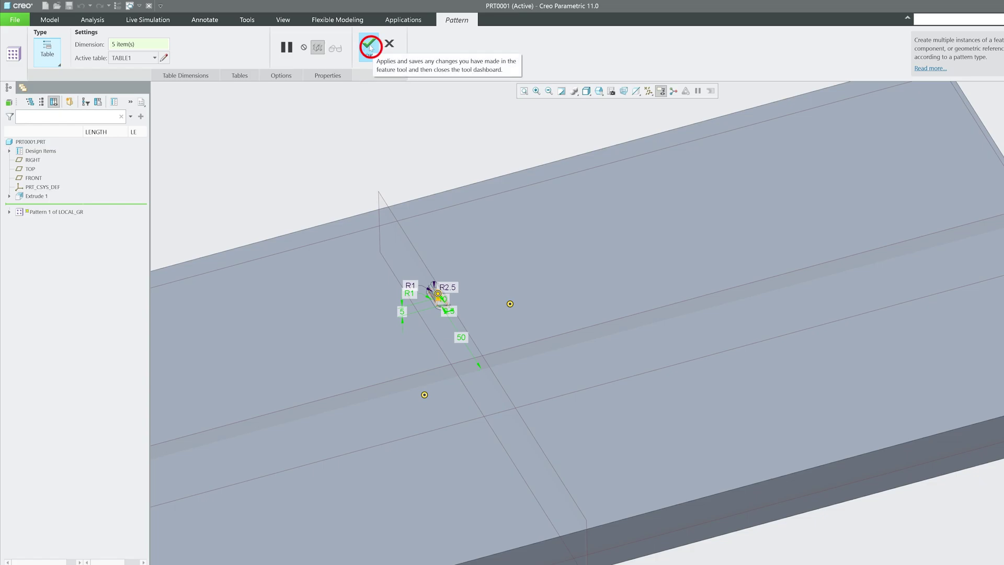
mouse_move(361, 180)
middle_down()
mouse_move(339, 251)
mouse_move(439, 288)
mouse_move(473, 275)
mouse_move(431, 298)
mouse_move(470, 319)
middle_up()
scroll(431, 271, up, 1)
scroll(472, 321, down, 2)
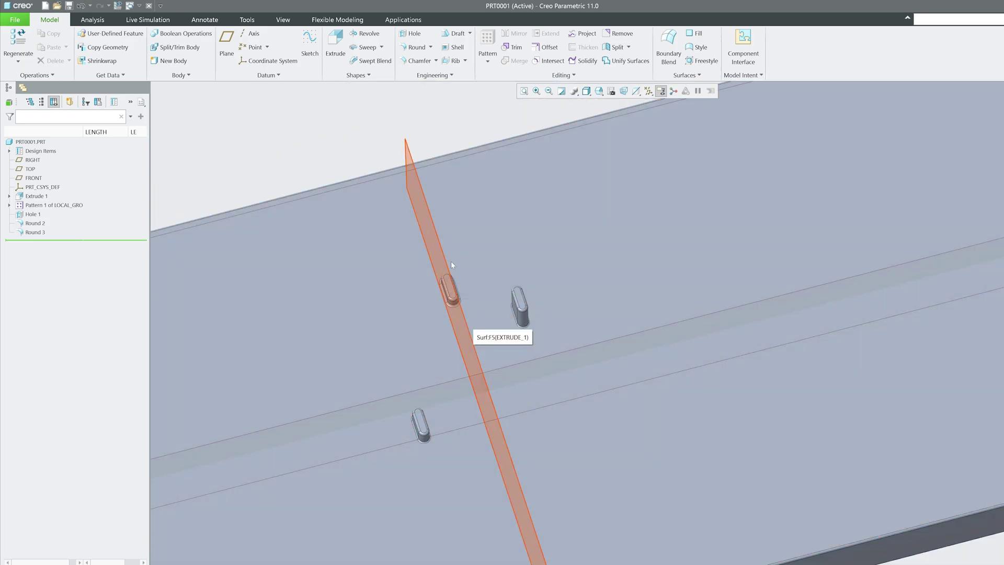
middle_drag(451, 262, 481, 281)
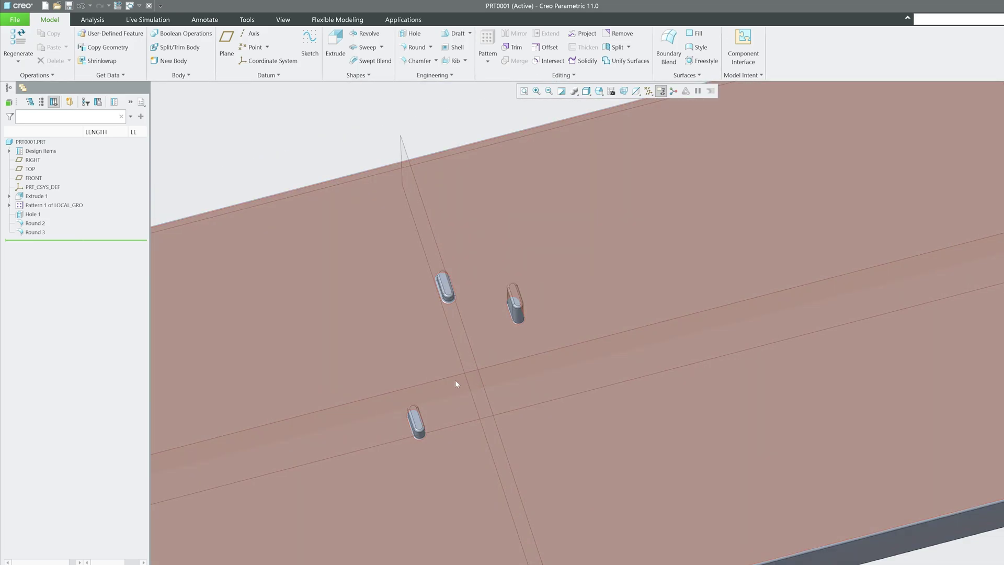
mouse_move(456, 383)
middle_down()
mouse_move(453, 365)
mouse_move(382, 328)
mouse_move(388, 343)
mouse_move(368, 364)
middle_up()
scroll(382, 329, up, 2)
scroll(424, 346, up, 3)
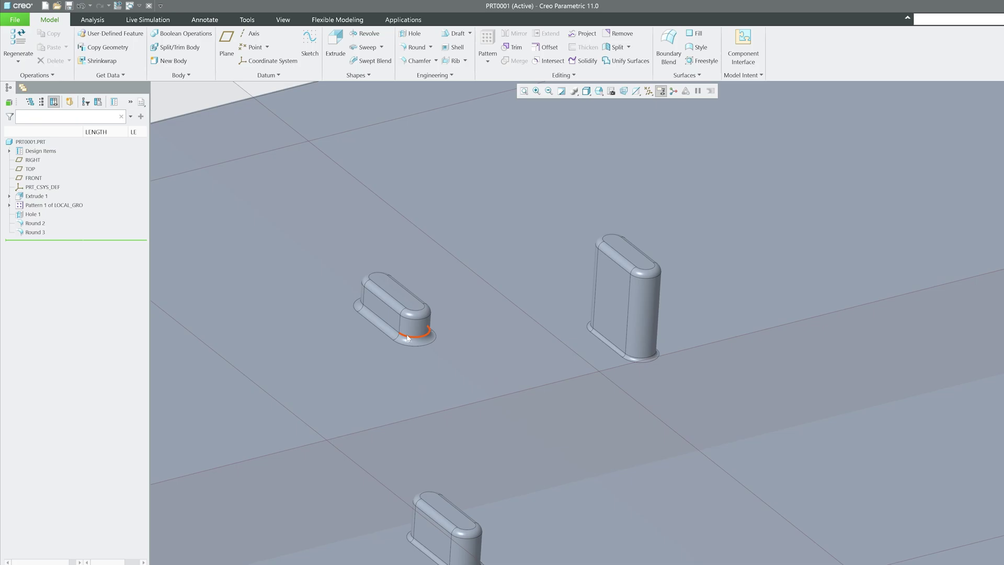
scroll(408, 362, down, 4)
scroll(425, 407, up, 3)
middle_drag(425, 407, 491, 289)
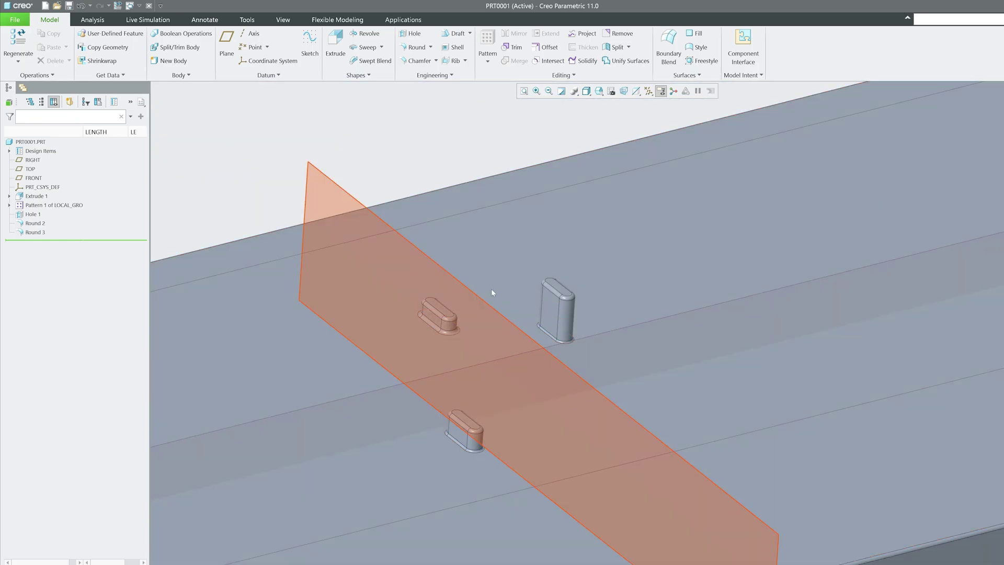
click(556, 308)
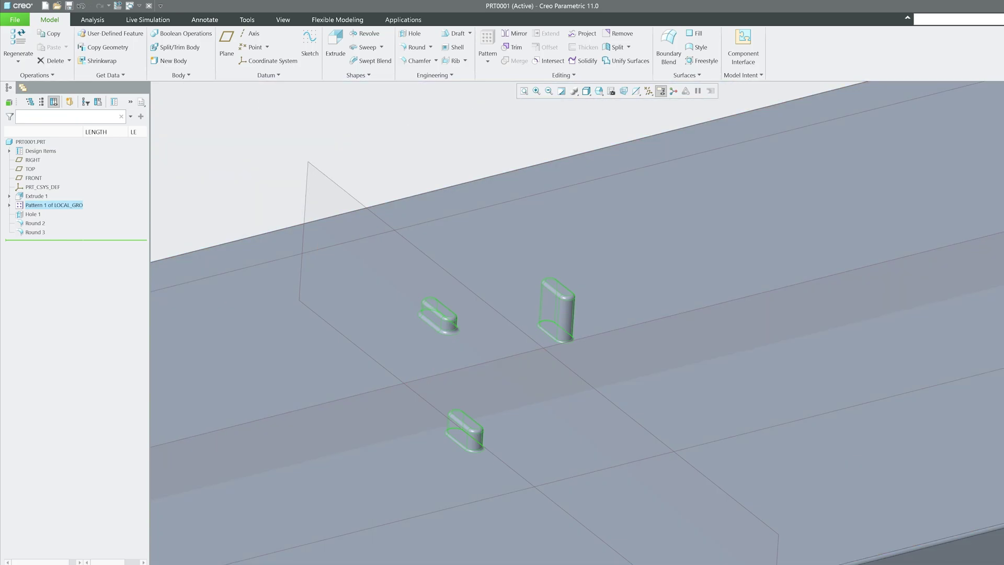